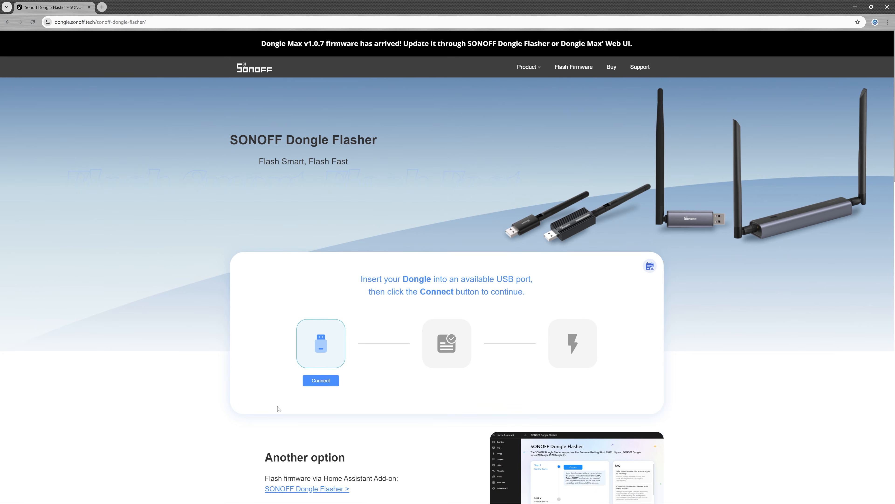
- Connect the SONOFF Zigbee 3.0 USB Dongle Plus V2 to the flasher, granting access to both its COM6 serial port and the USB device
left_click(321, 381)
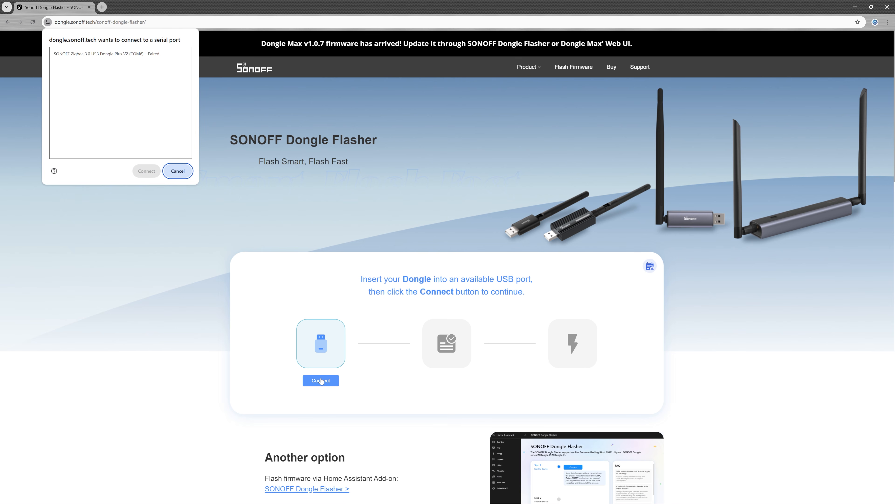
left_click(143, 54)
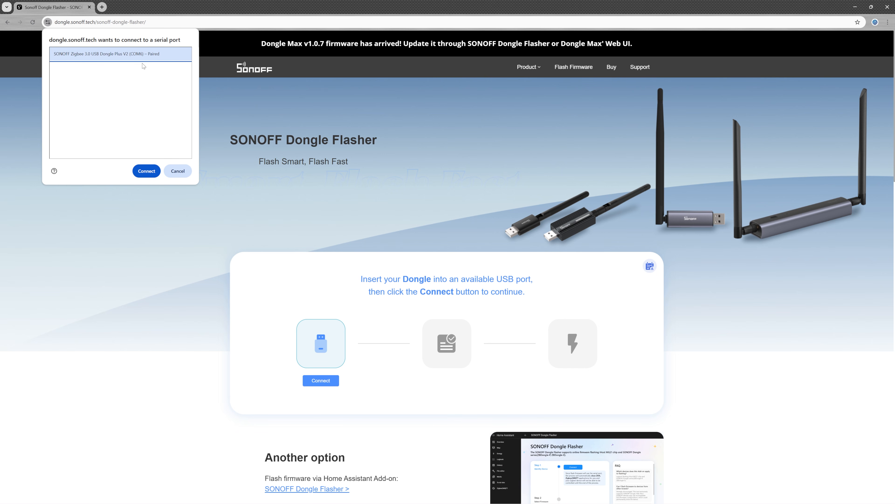
left_click(146, 171)
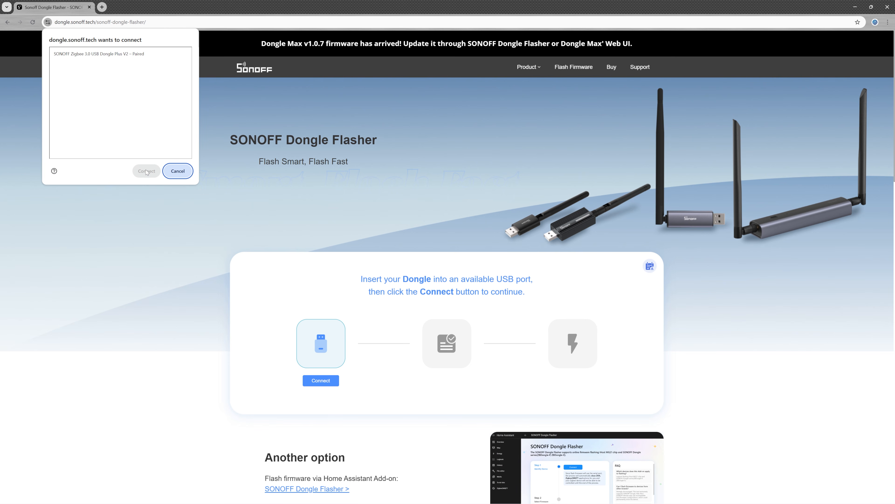
left_click(137, 57)
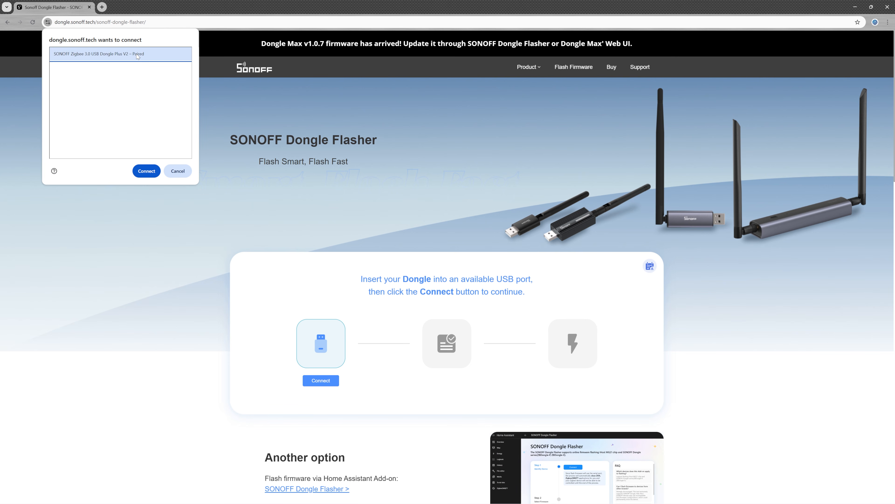
left_click(150, 169)
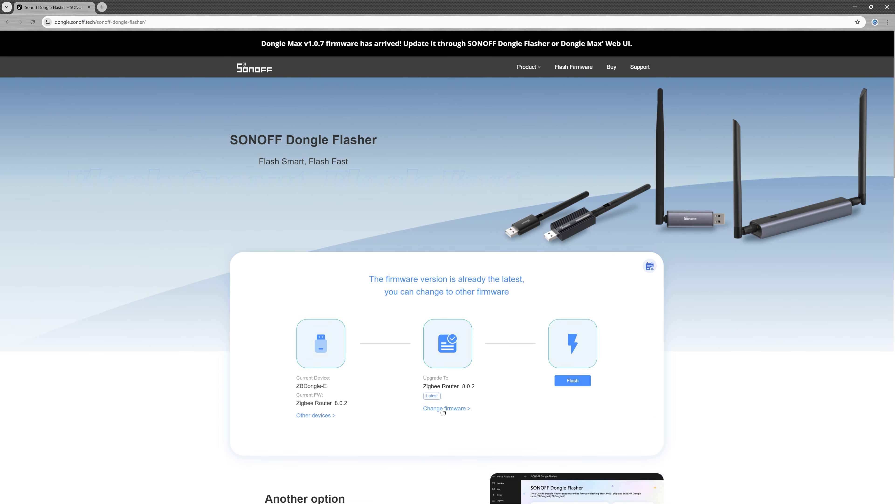
- Change the target firmware to OpenThread 2.4.4, accept the erasure of all data, and flash it to the dongle
left_click(443, 409)
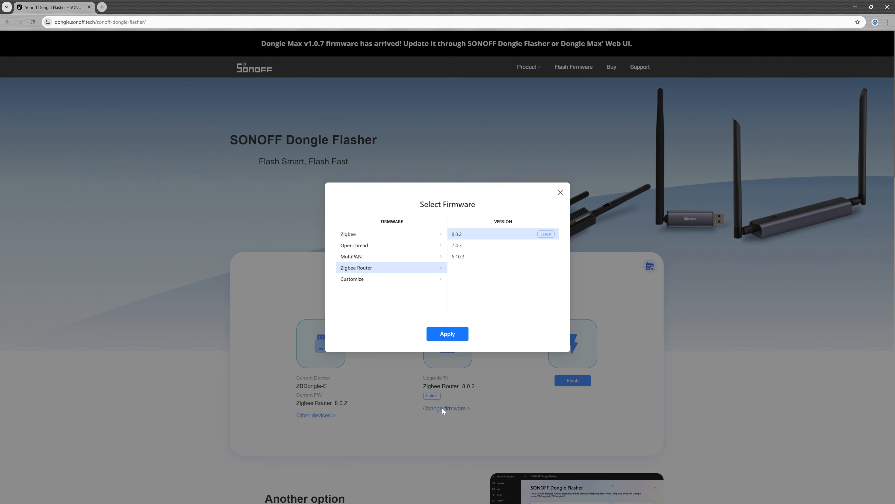
left_click(357, 245)
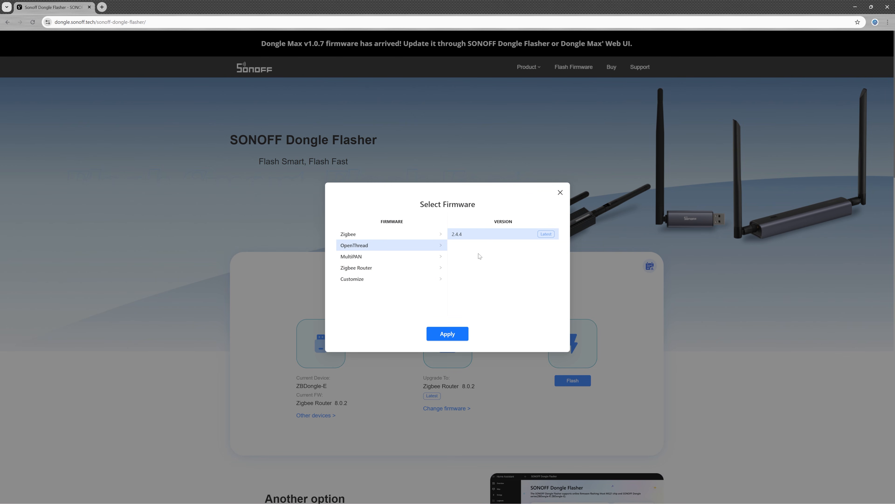
left_click(450, 336)
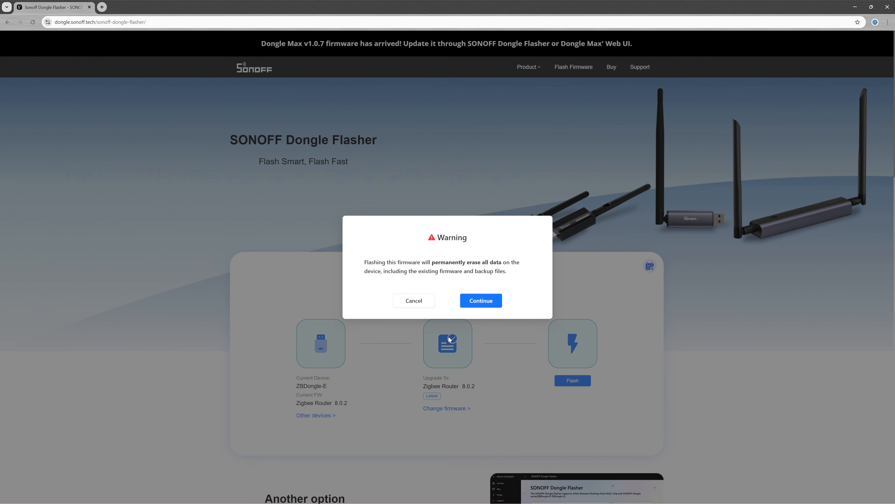
left_click(484, 304)
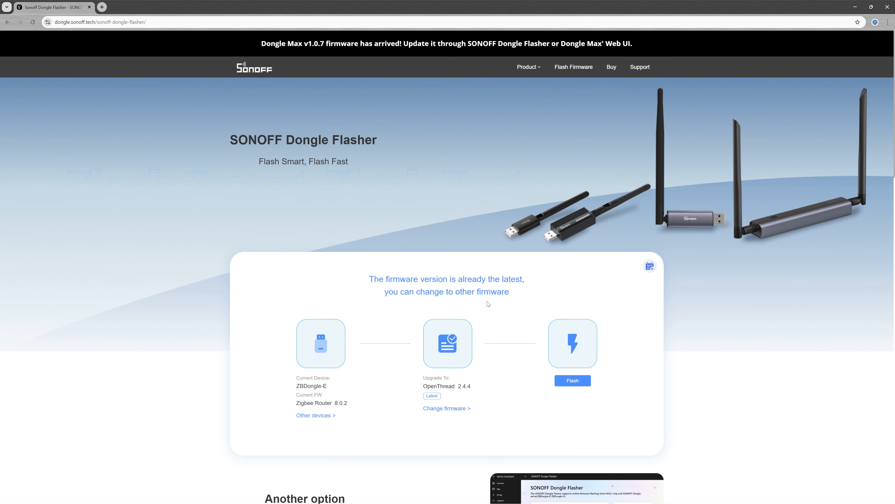
left_click(568, 381)
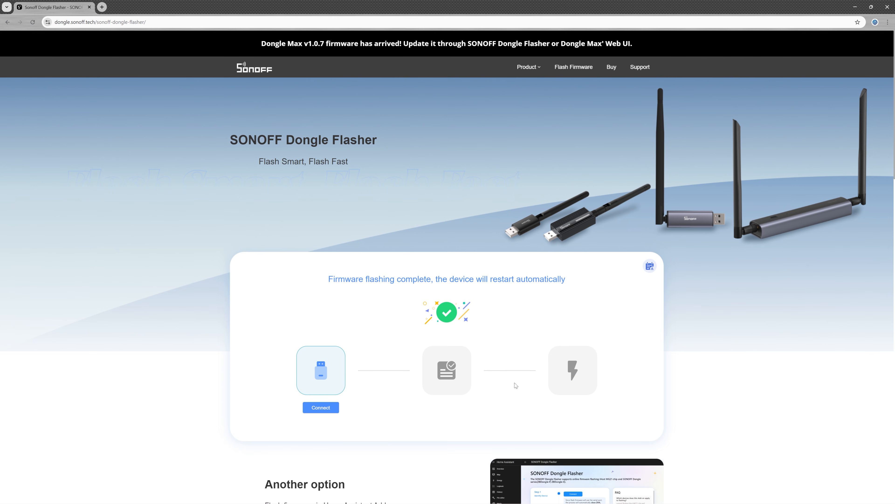
- Reconnect the flashed SONOFF dongle to the flasher through its COM6 serial port and USB device entry
left_click(316, 408)
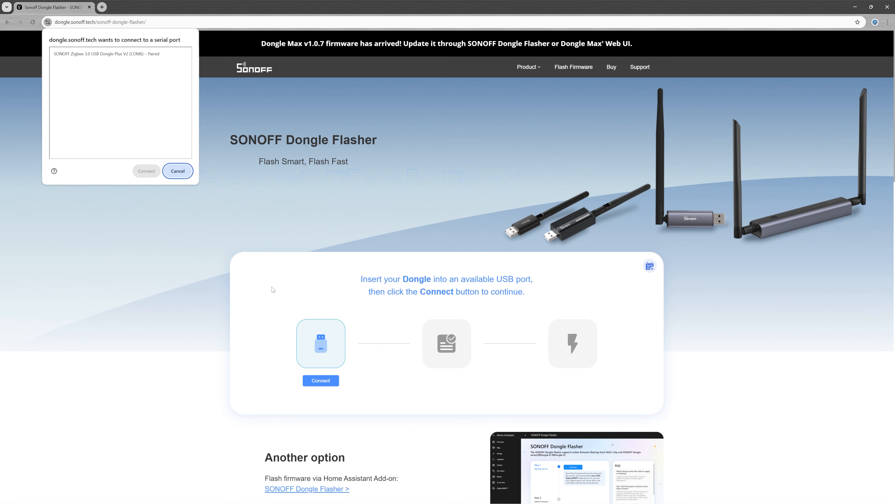
left_click(147, 58)
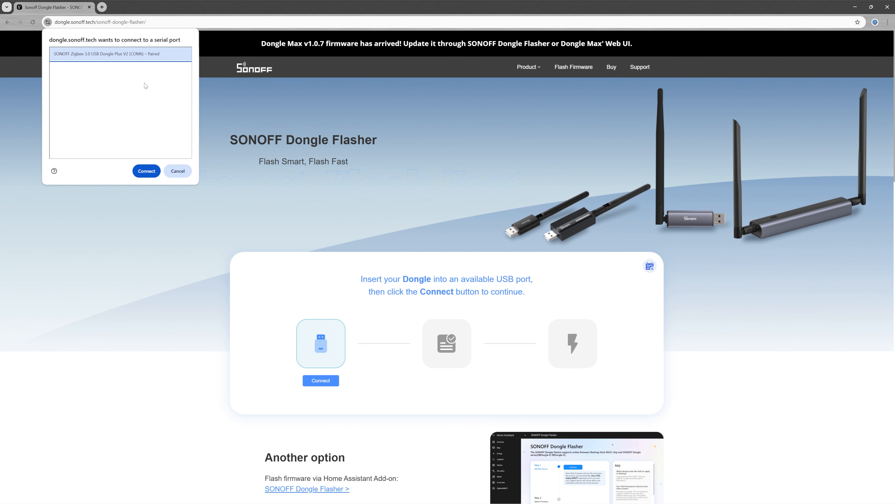
left_click(146, 174)
left_click(126, 56)
left_click(149, 171)
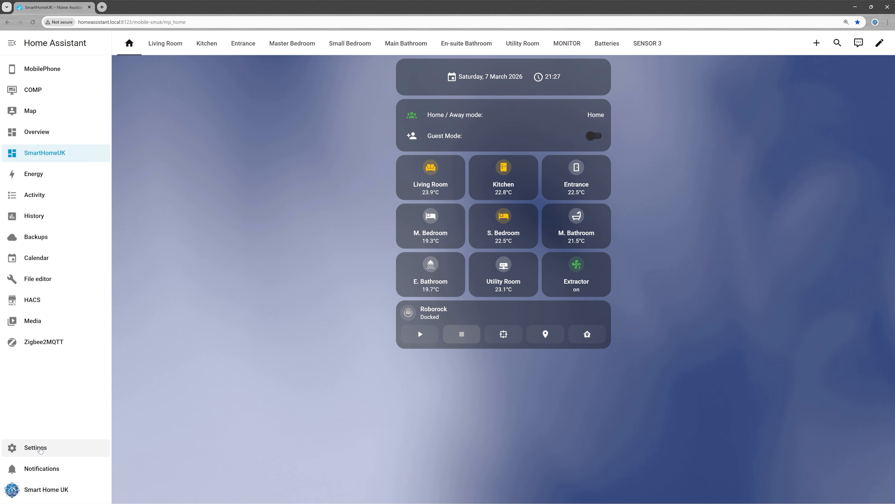
- In Home Assistant, search the system's full hardware list for "usb" to check for the SONOFF dongle, then close the list
left_click(35, 450)
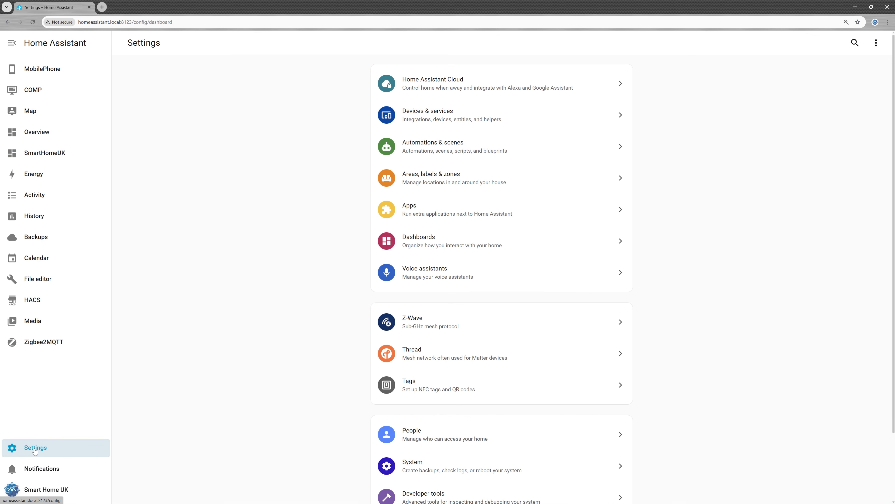
left_click(433, 472)
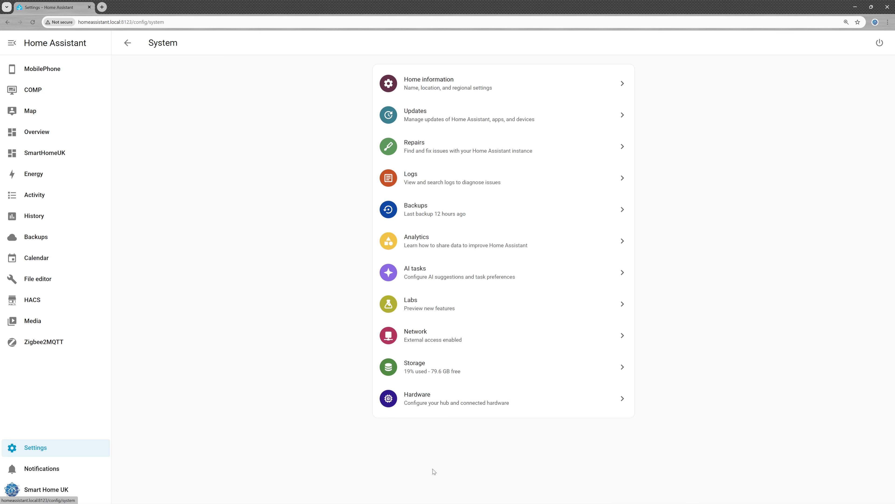
left_click(420, 397)
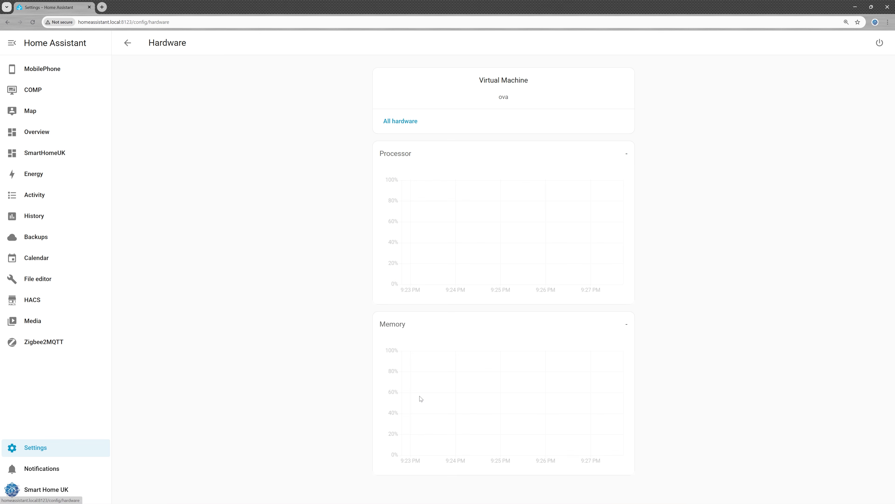
left_click(398, 121)
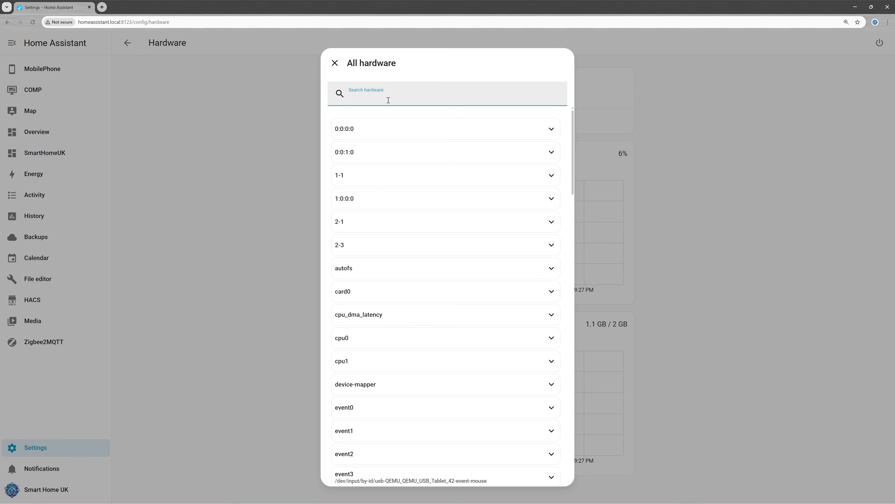
type("usb")
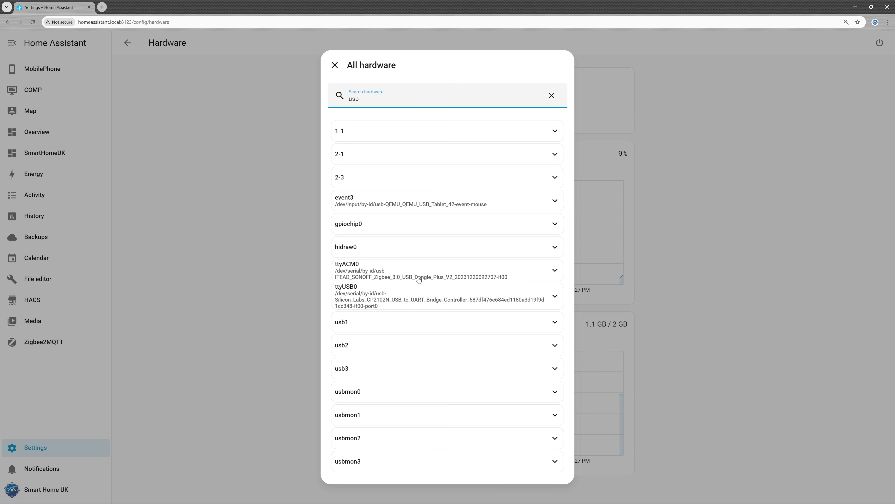
left_click(335, 65)
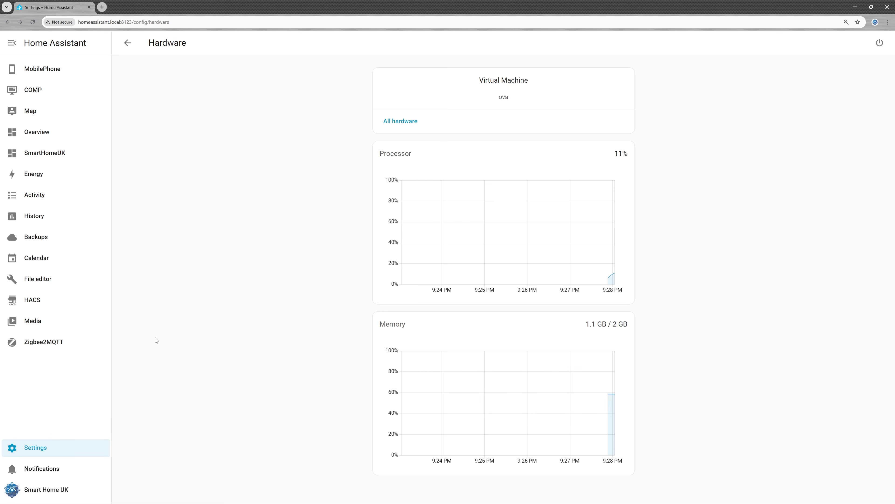
- Install the official OpenThread Border Router app from the app store
left_click(47, 455)
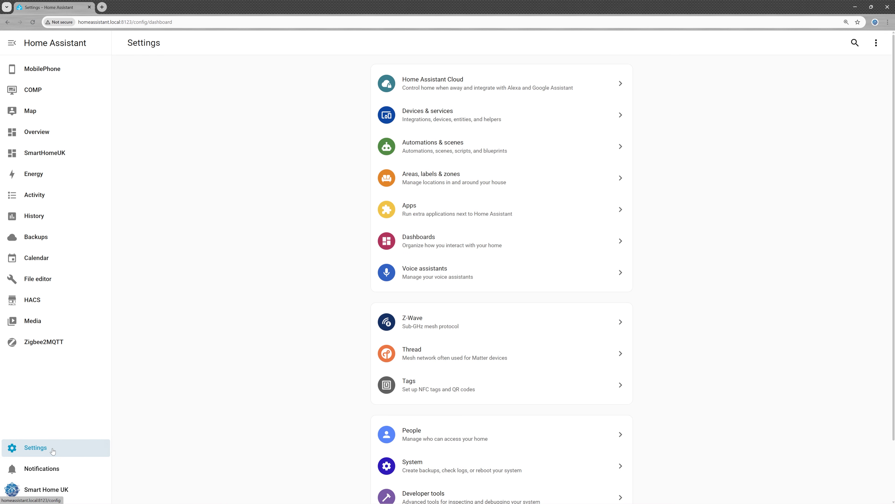
left_click(428, 216)
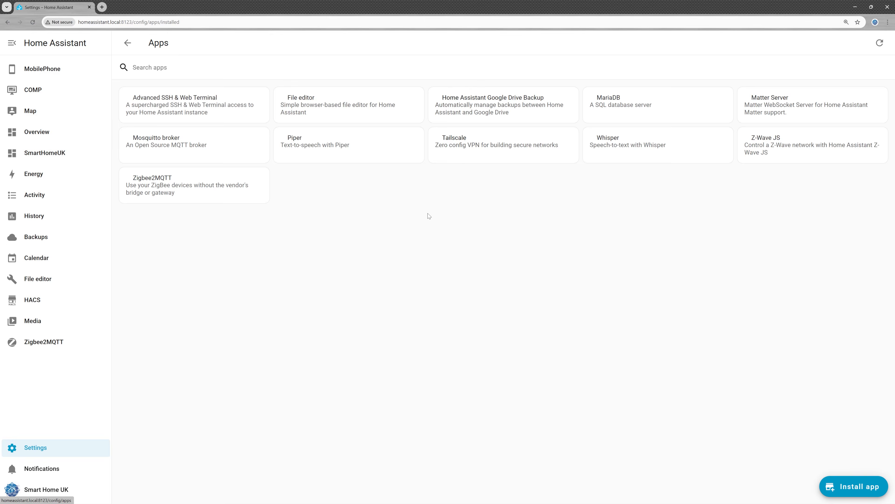
left_click(858, 496)
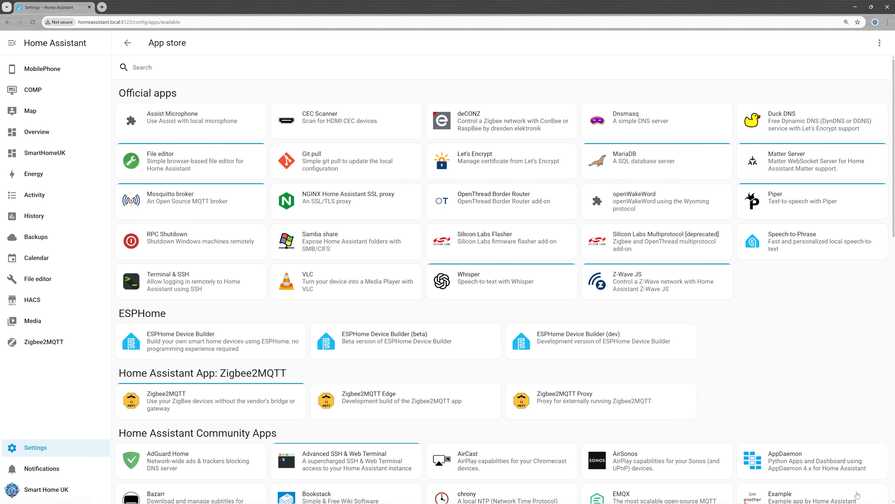
left_click(489, 198)
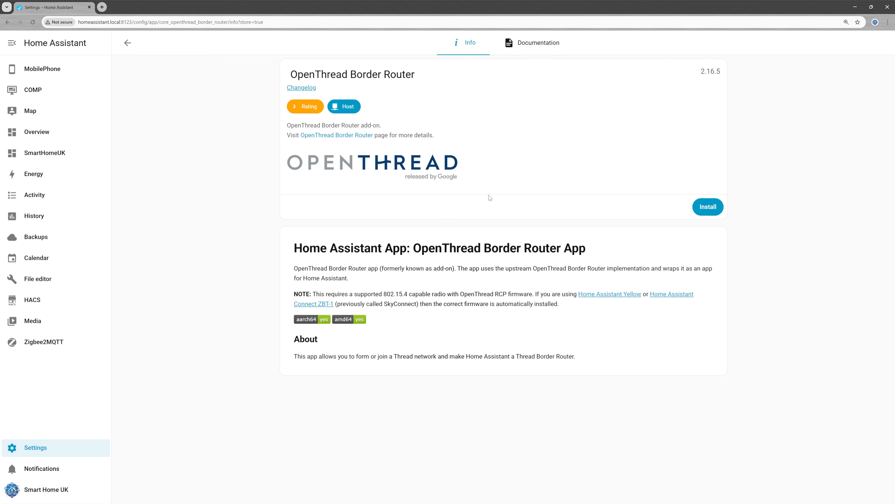
left_click(705, 208)
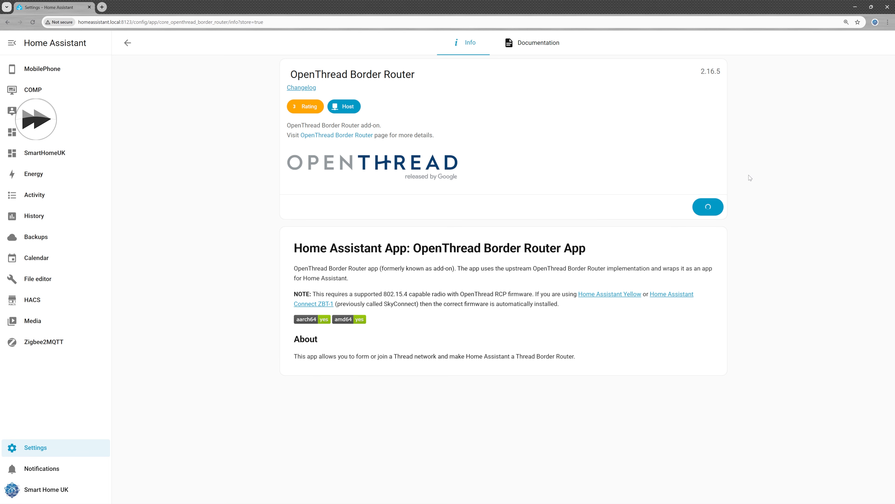
left_click(542, 47)
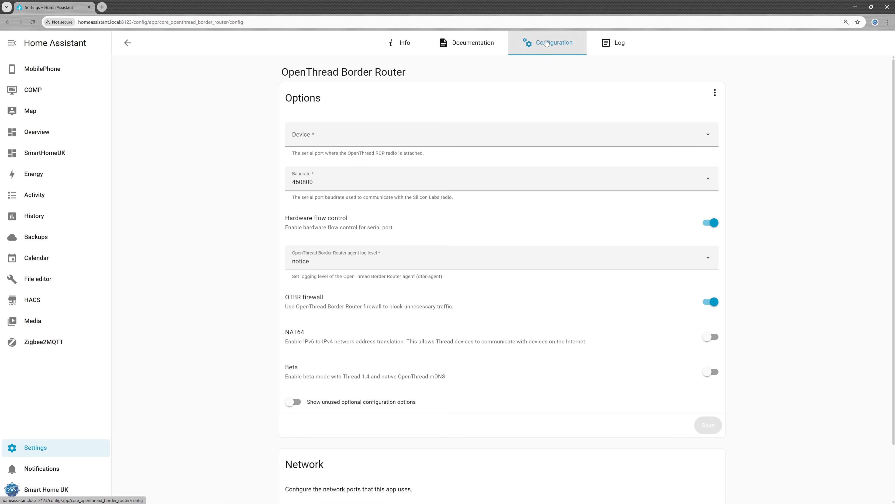
left_click(476, 143)
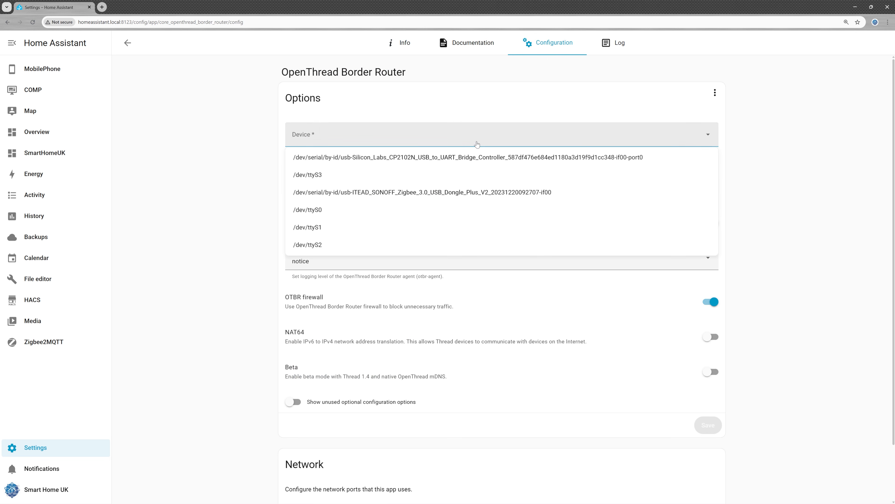
left_click(430, 194)
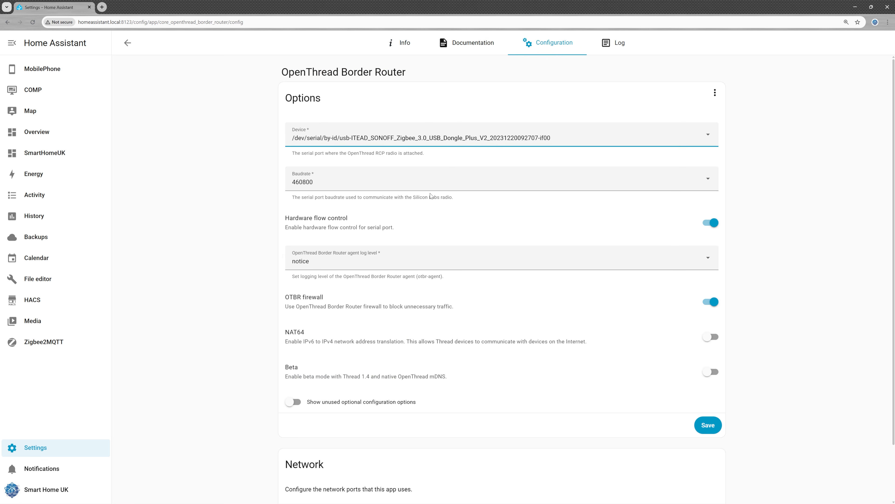
left_click(703, 426)
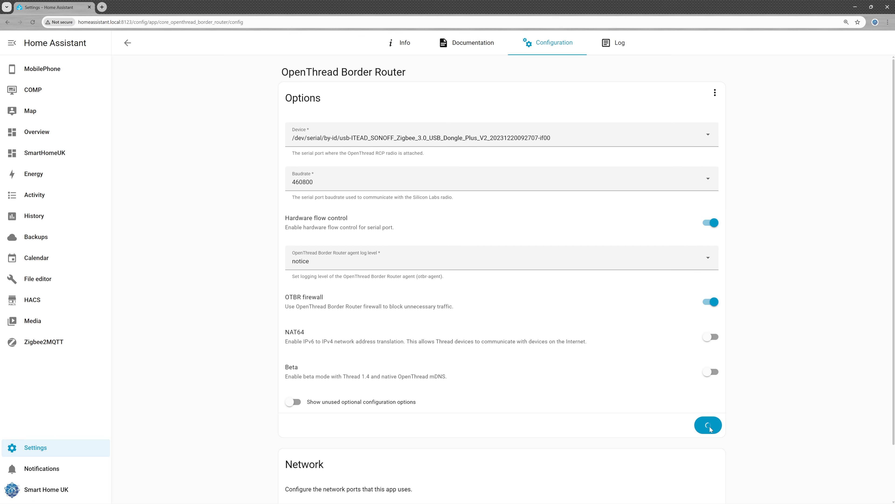
- Start the OpenThread Border Router app and check its startup log
left_click(404, 43)
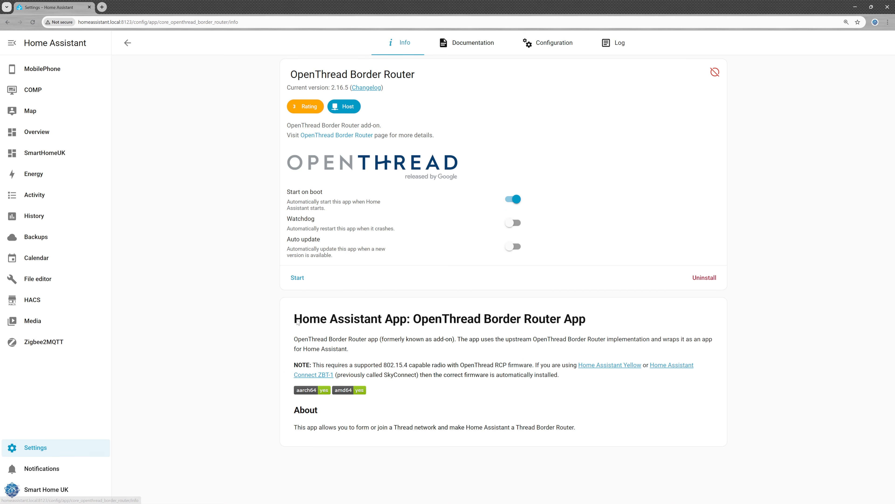
left_click(297, 279)
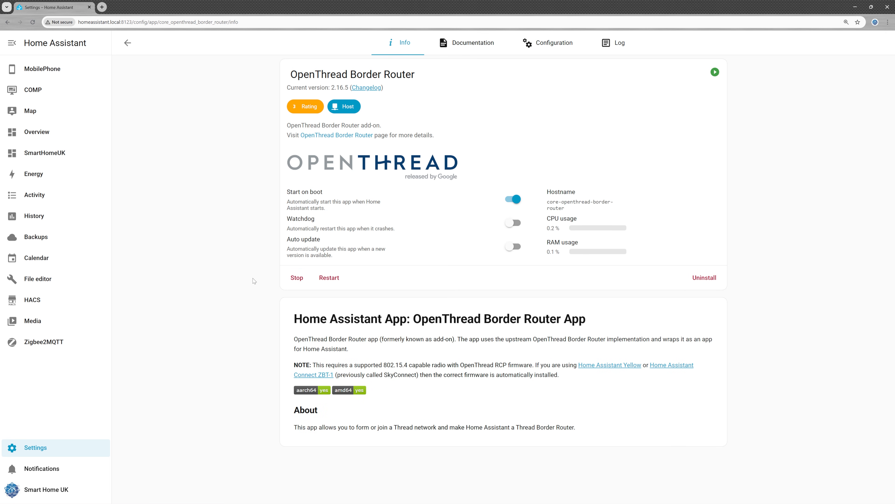
left_click(616, 45)
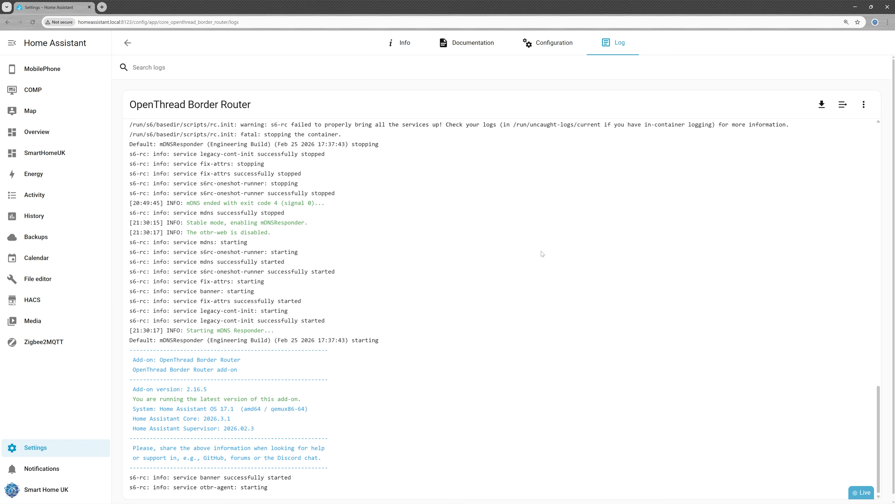
left_click(402, 52)
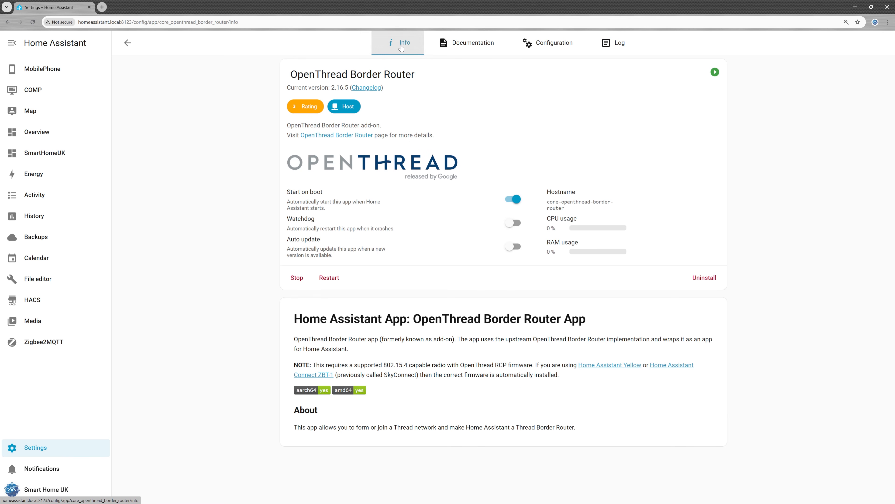
- Add the Thread integration from the brand list, searching for "threa", and finish its setup
left_click(43, 451)
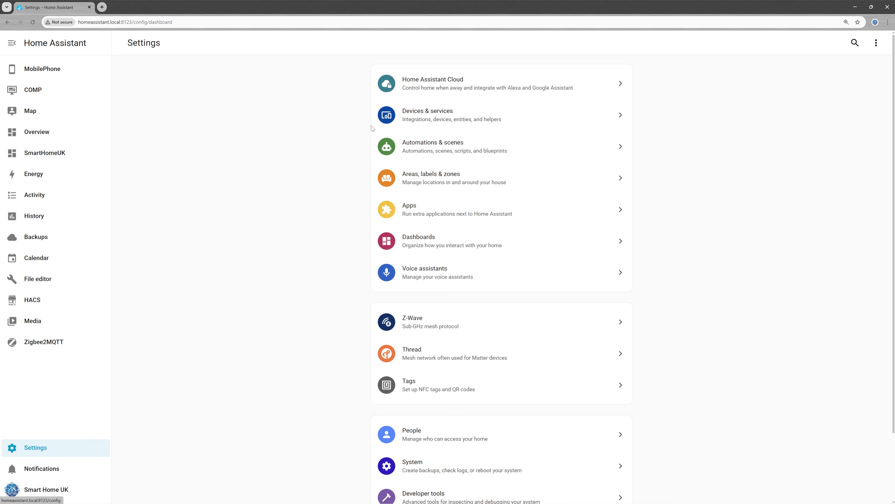
left_click(455, 120)
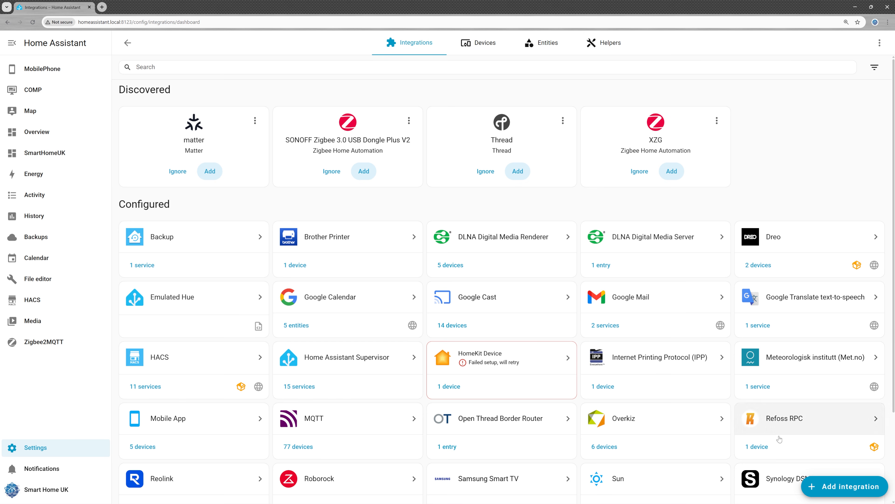
left_click(832, 491)
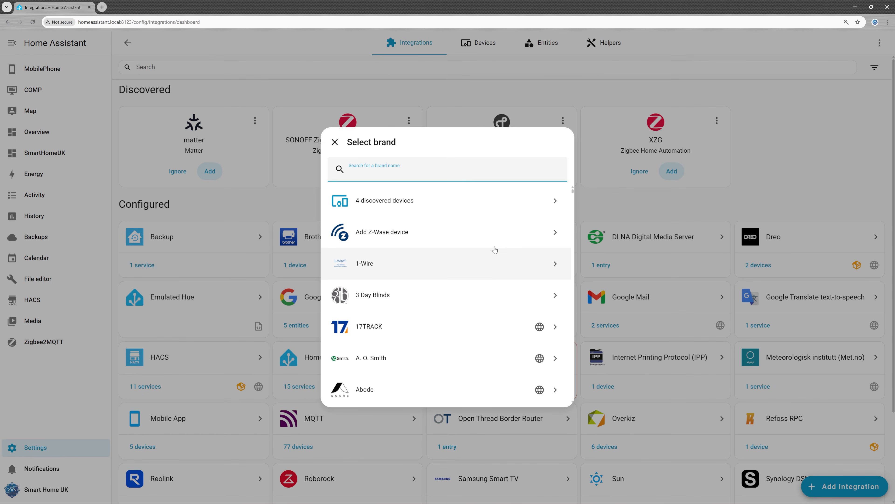
type("th")
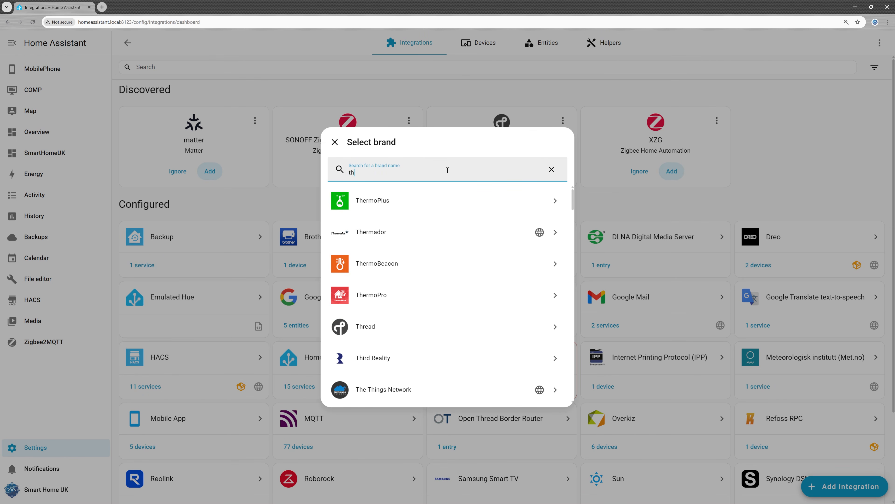
type("rea")
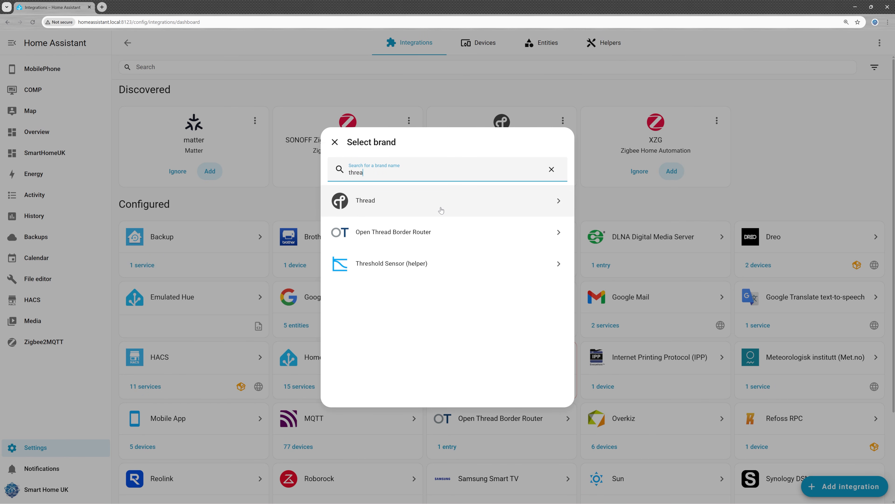
left_click(440, 209)
left_click(468, 184)
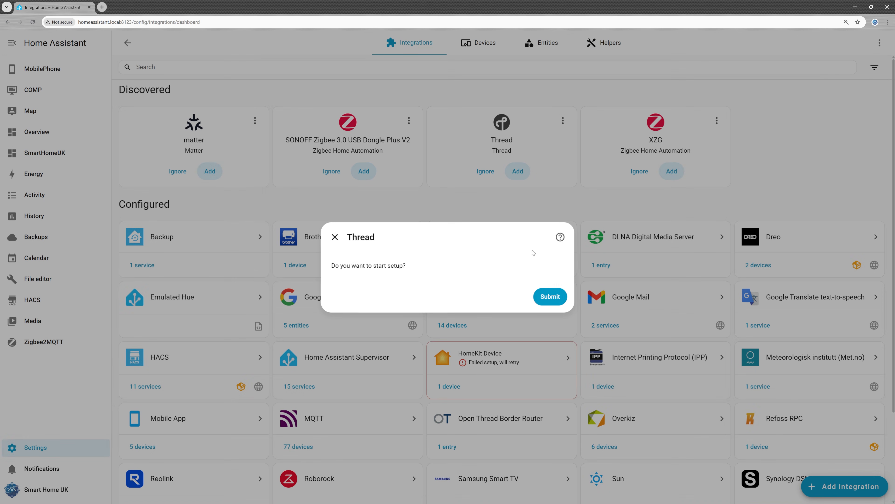
left_click(546, 297)
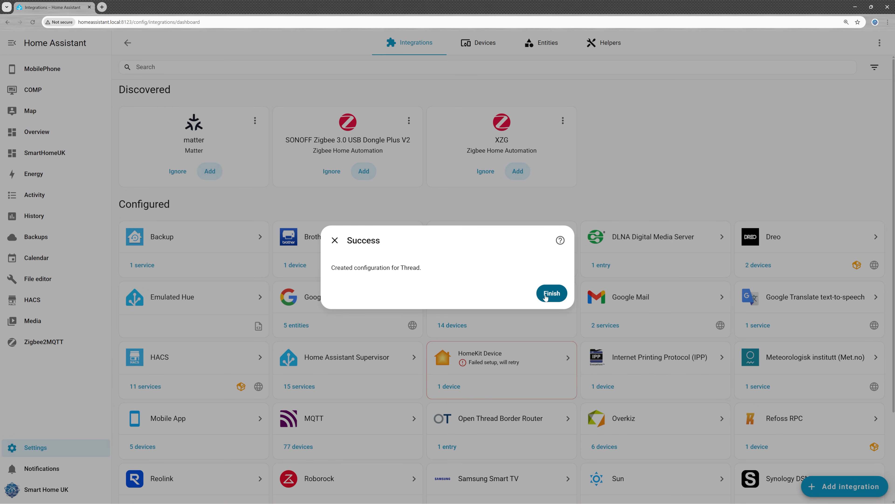
left_click(552, 294)
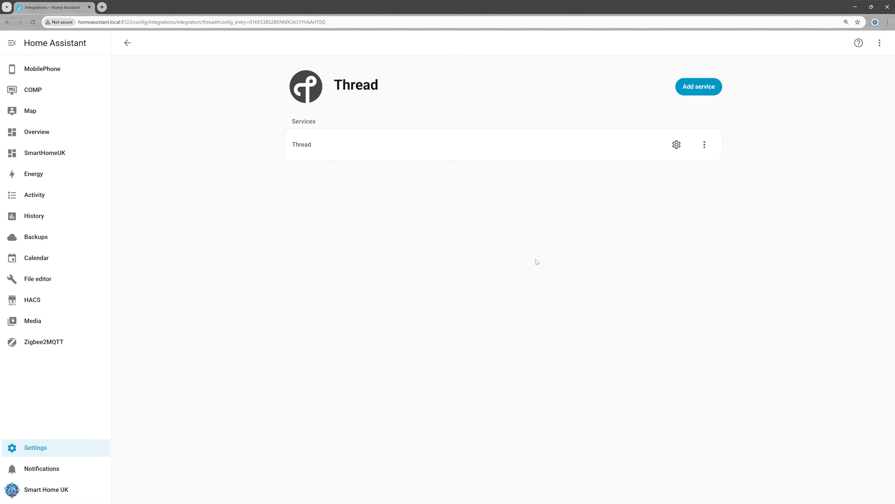
- Open the Thread network configuration and view the options available for the Home Assistant OpenThread Border Router
left_click(677, 145)
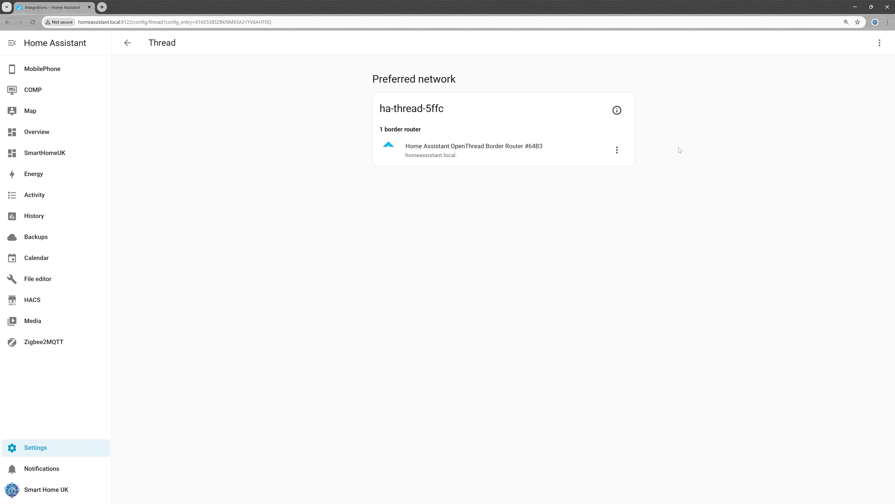
left_click(617, 150)
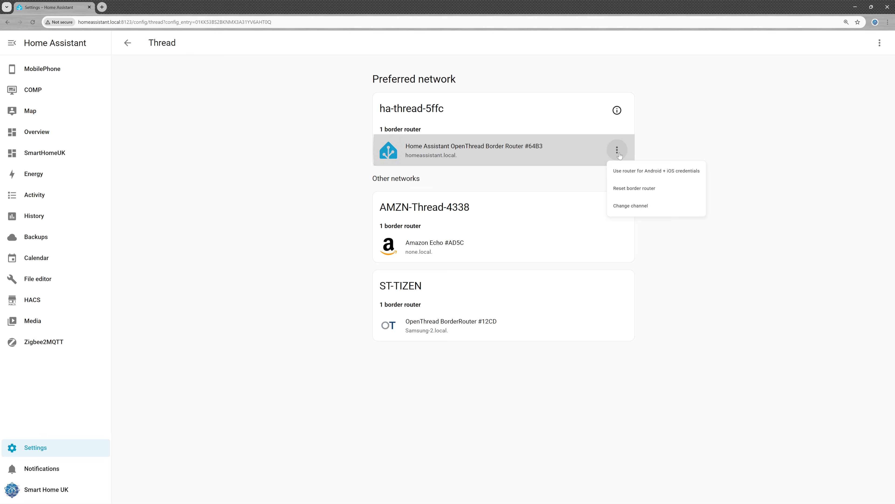
left_click(664, 151)
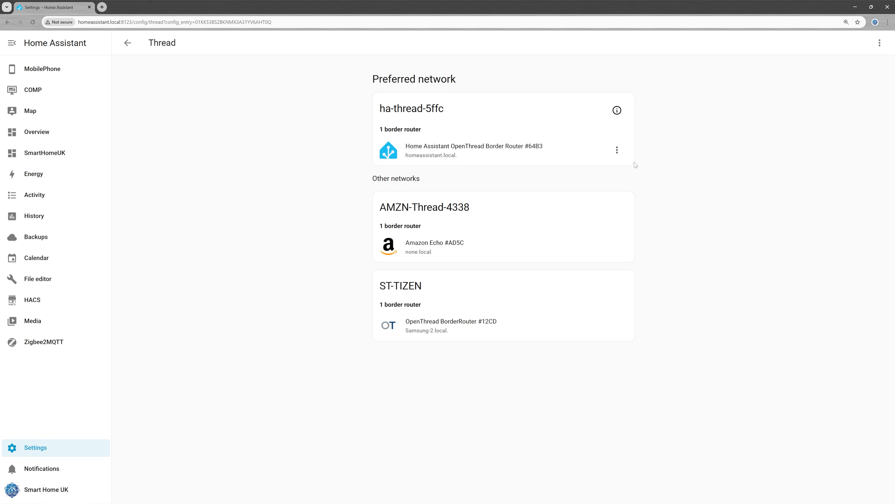
- Add the discovered Matter integration using the official Matter Server Supervisor app and review its configuration page
left_click(84, 446)
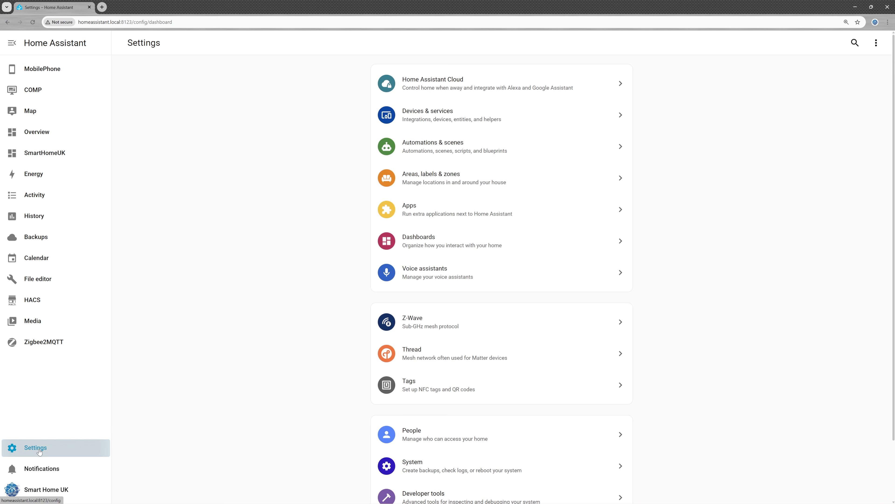
left_click(428, 119)
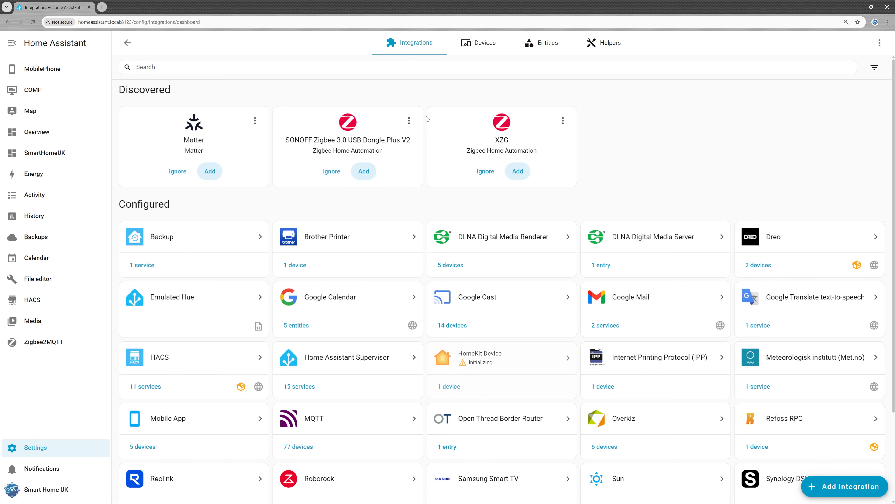
left_click(218, 171)
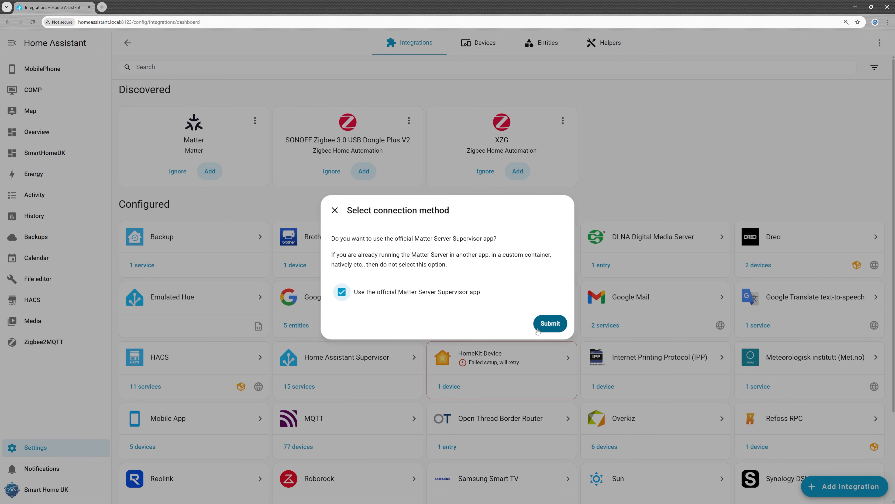
left_click(551, 325)
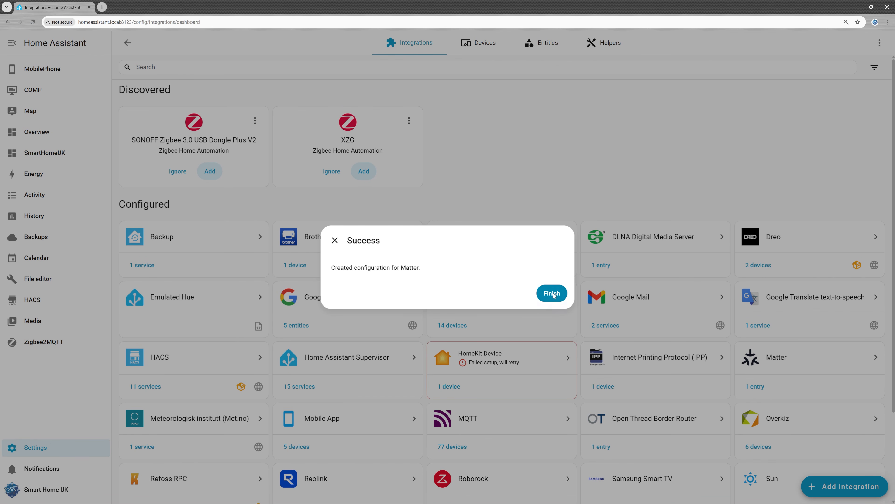
left_click(552, 293)
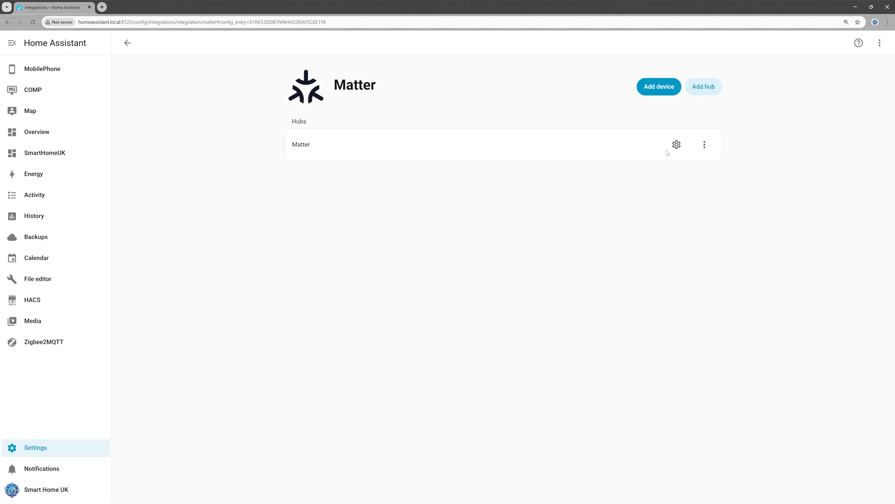
left_click(676, 145)
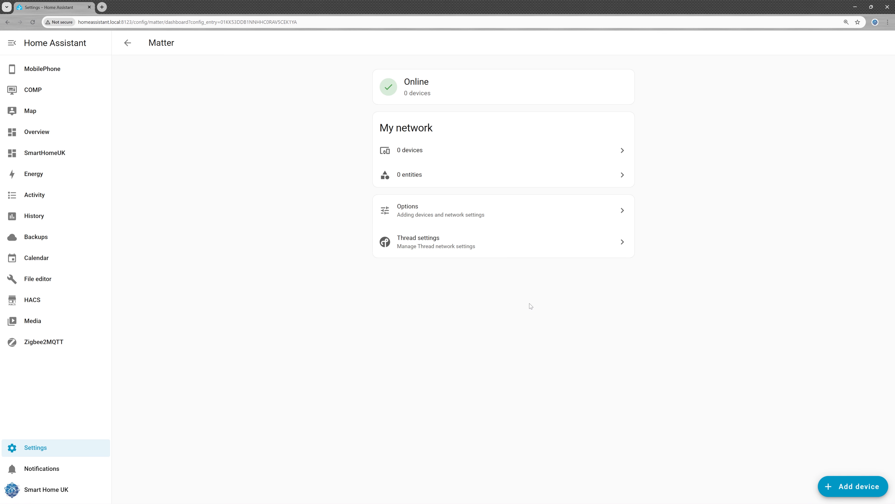
left_click(531, 248)
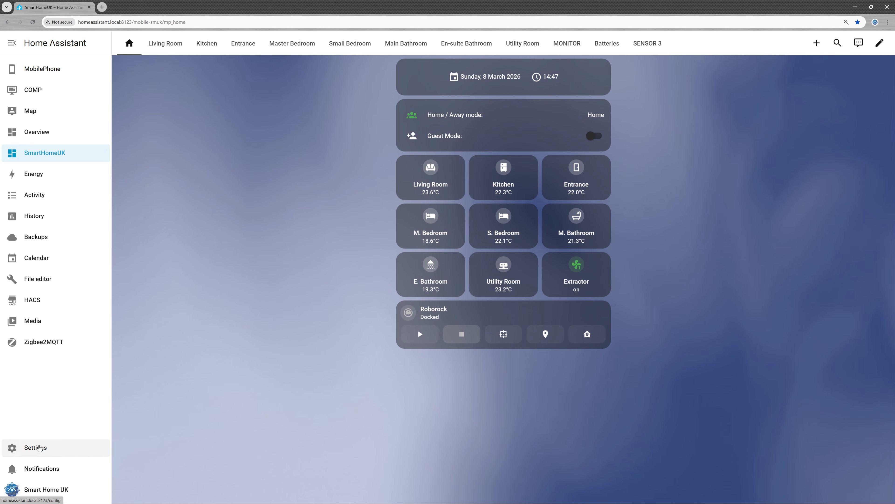
- Add the BILRESA dual button to the Matter integration through the mobile Companion app and open its device page
left_click(39, 447)
left_click(409, 118)
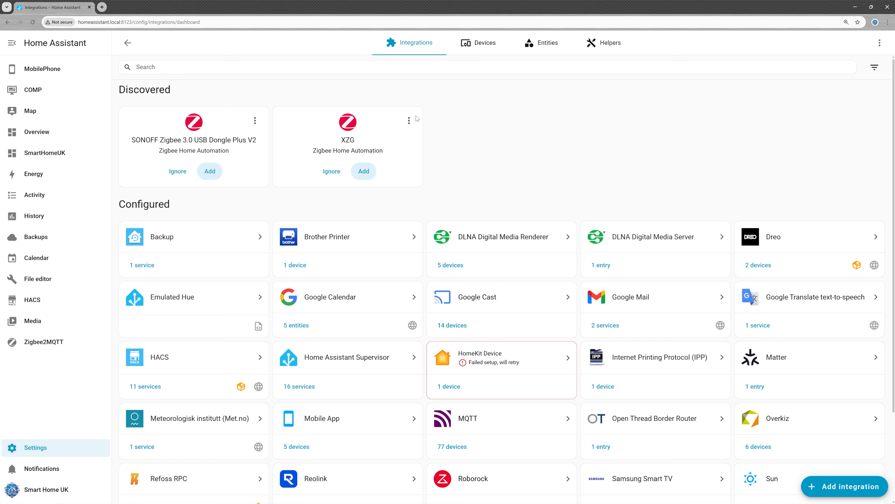
left_click(799, 367)
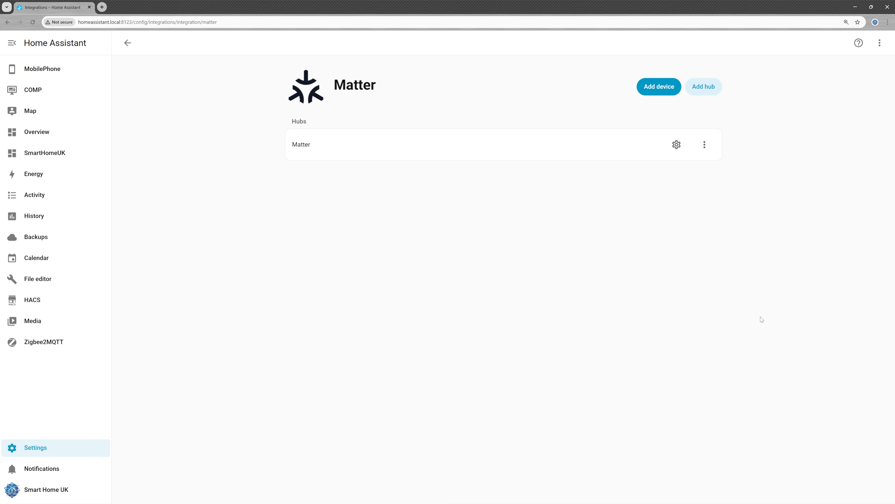
left_click(661, 89)
left_click(415, 268)
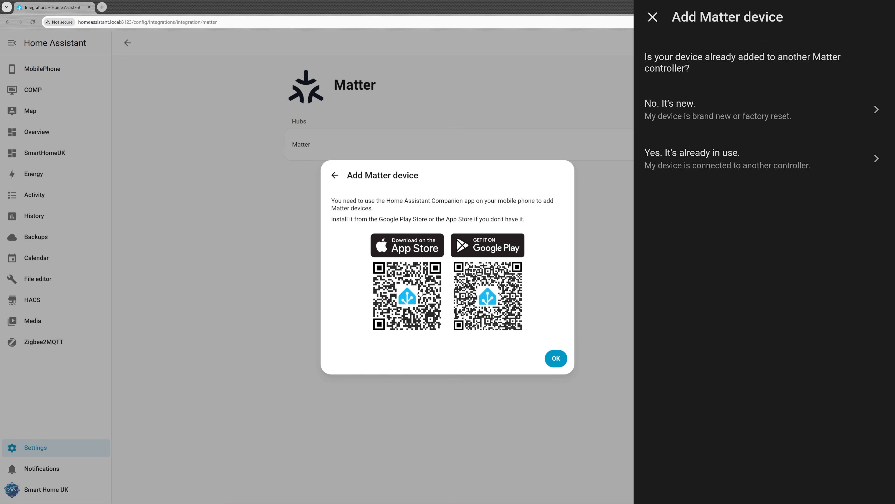
left_click(556, 357)
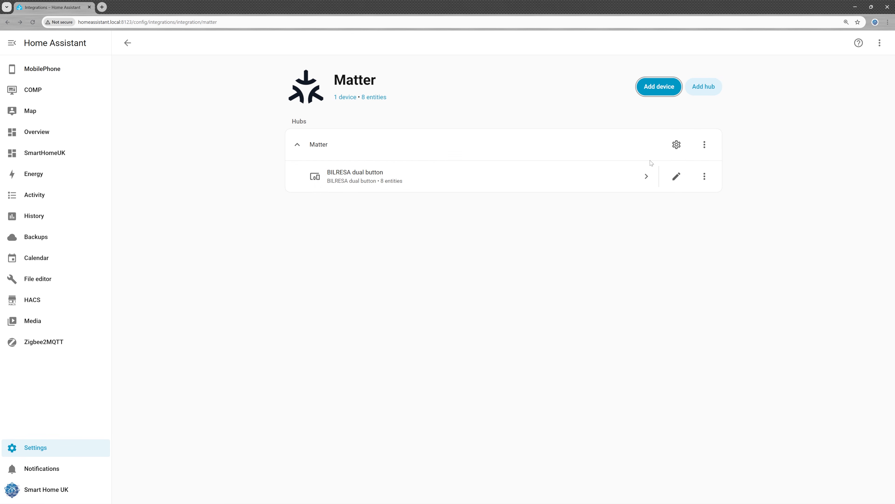
left_click(649, 176)
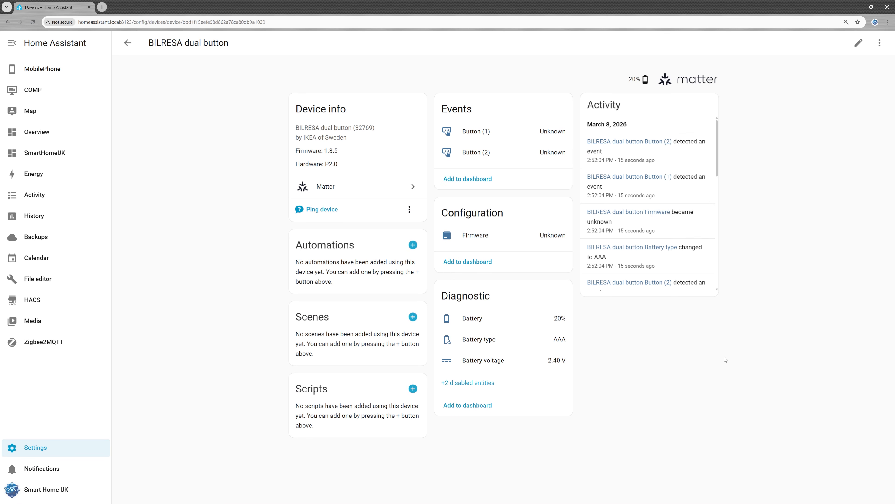